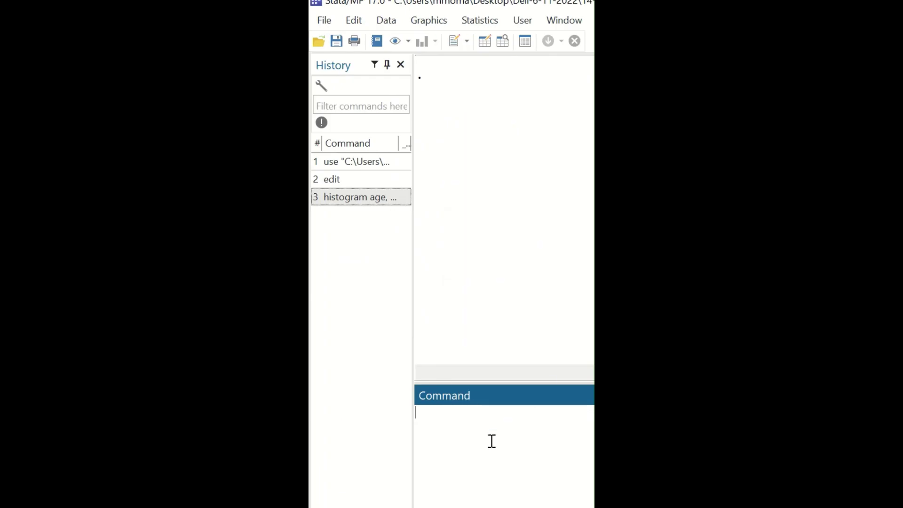
pyautogui.write('histo')
pyautogui.write('gram ')
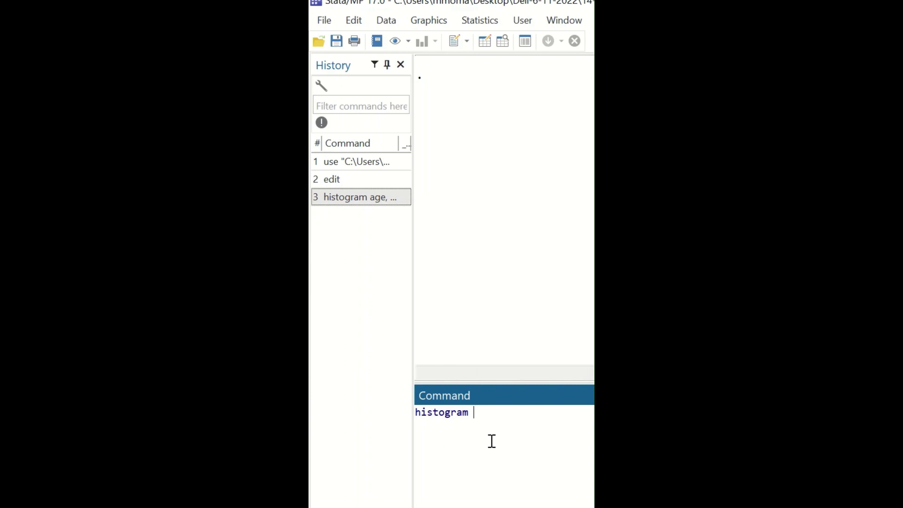
pyautogui.write('age')
pyautogui.write(',')
pyautogui.write(' no')
pyautogui.write('rmal')
# - Run 'histogram age, normal' to plot age with an overlaid normal curve
pyautogui.press('Return')
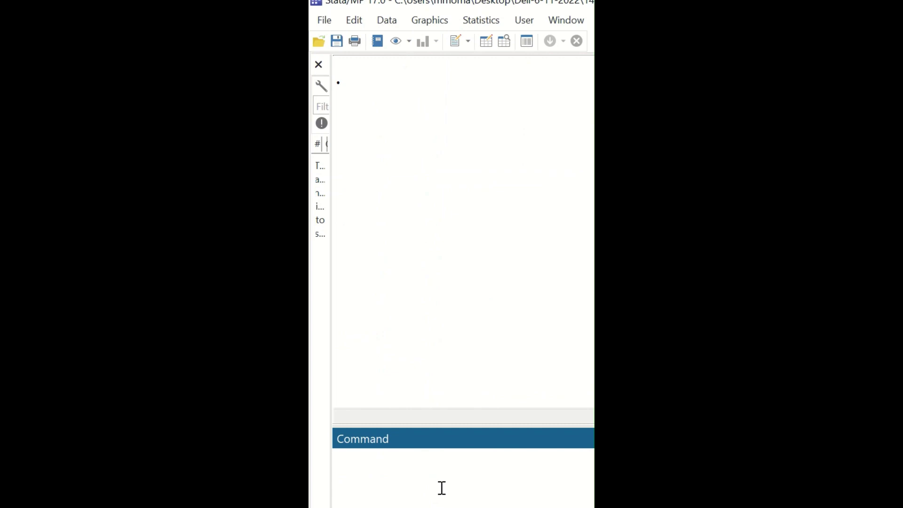
pyautogui.write('k')
pyautogui.write('density')
pyautogui.write(' he')
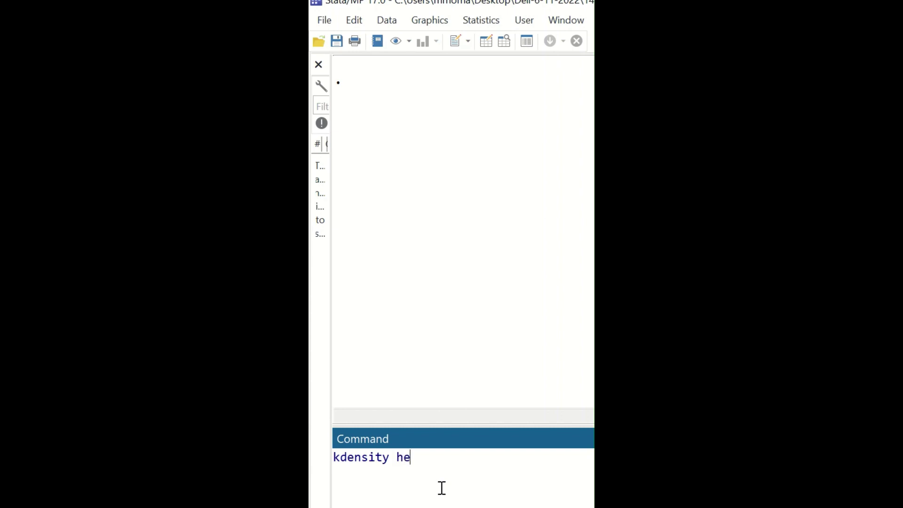
pyautogui.write('ight')
pyautogui.write(', no')
pyautogui.write('rmal')
# - Run 'kdensity height, normal' to plot height's kernel density with a normal overlay
pyautogui.press('Return')
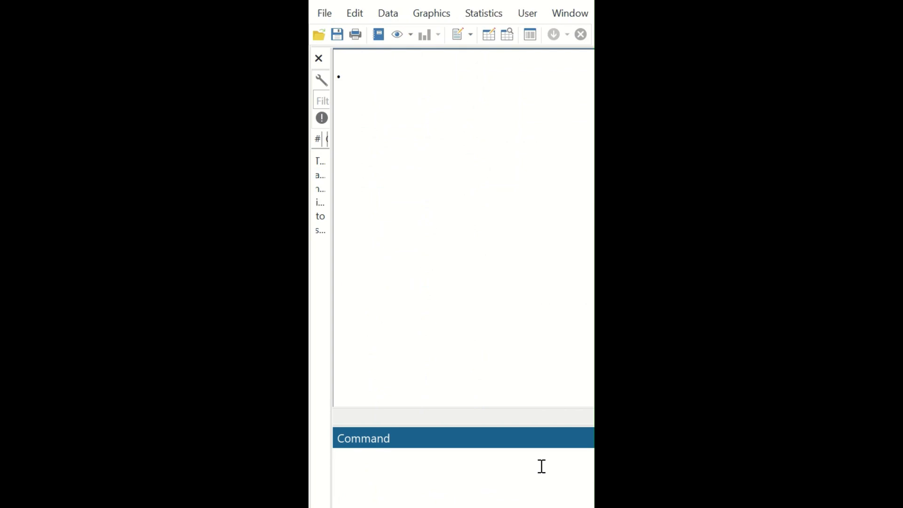
pyautogui.write('grap')
pyautogui.write('h b')
pyautogui.write('ox ')
pyautogui.write('height ')
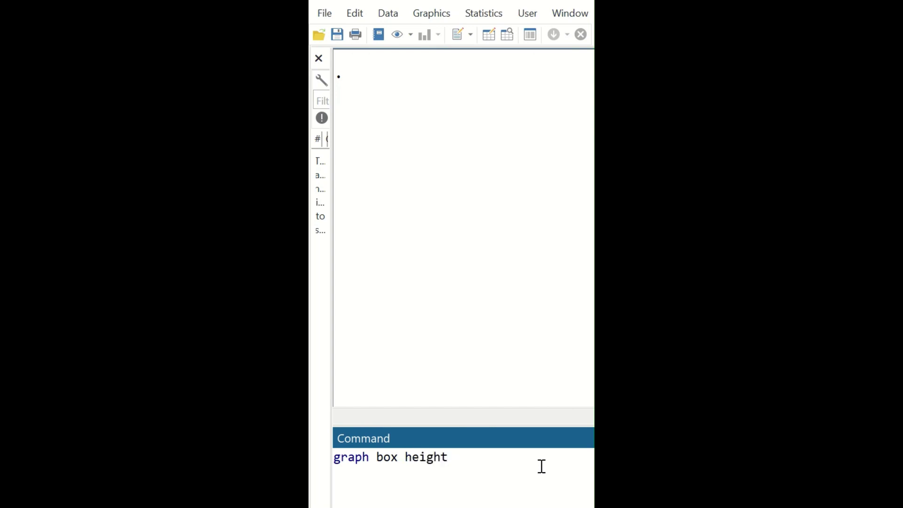
pyautogui.write('weight ')
pyautogui.write('sb')
pyautogui.write('p')
# - Run 'graph box height weight sbp' to draw side-by-side box plots
pyautogui.press('Return')
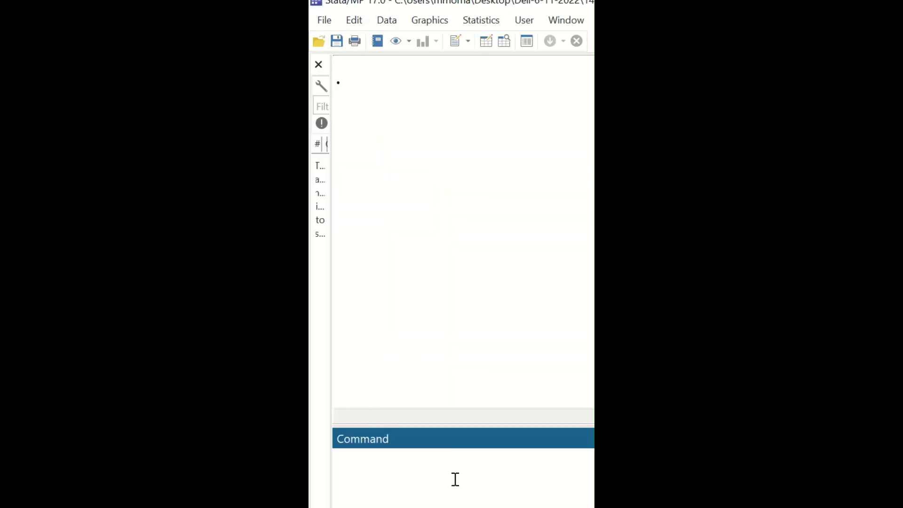
pyautogui.write('q')
pyautogui.write('norm ')
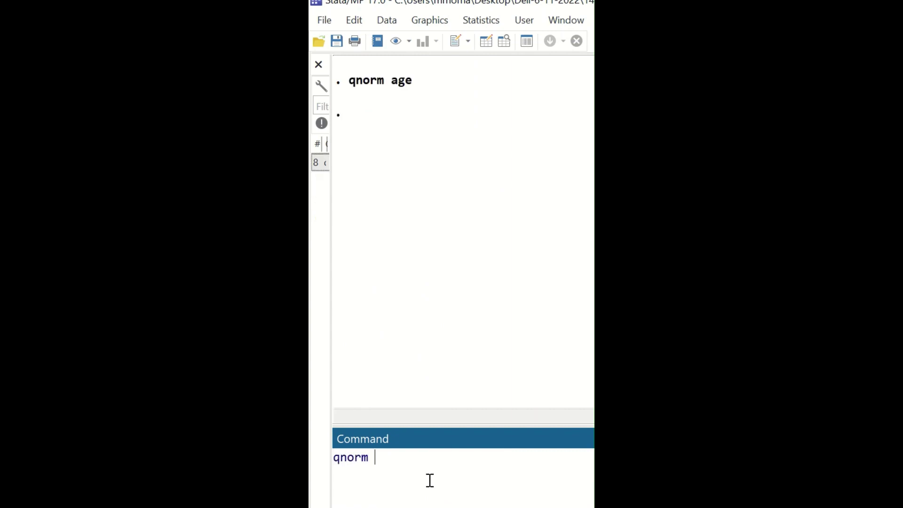
pyautogui.write('age')
# - Run 'qnorm age' to draw the normal quantile plot of age
pyautogui.press('Return')
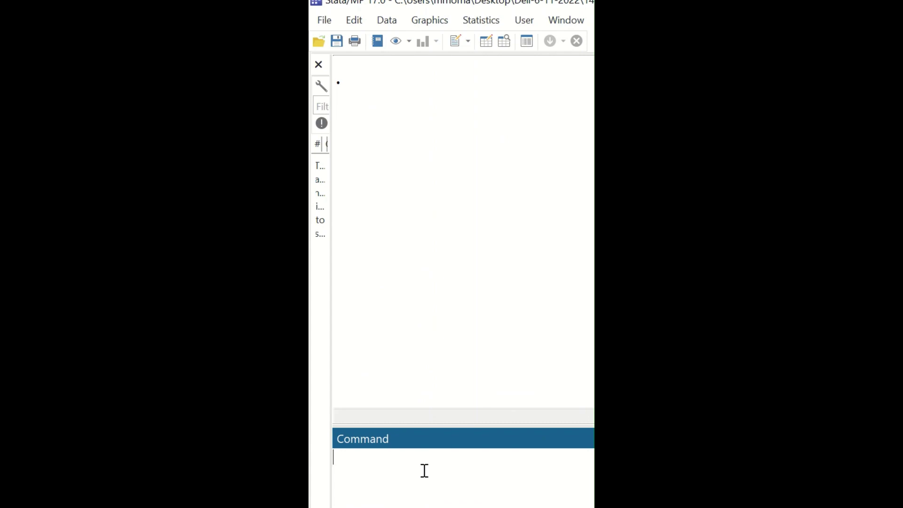
pyautogui.write('pnor')
pyautogui.write('m age')
# - Run 'pnorm age' to draw the standardized normal probability plot of age
pyautogui.press('Return')
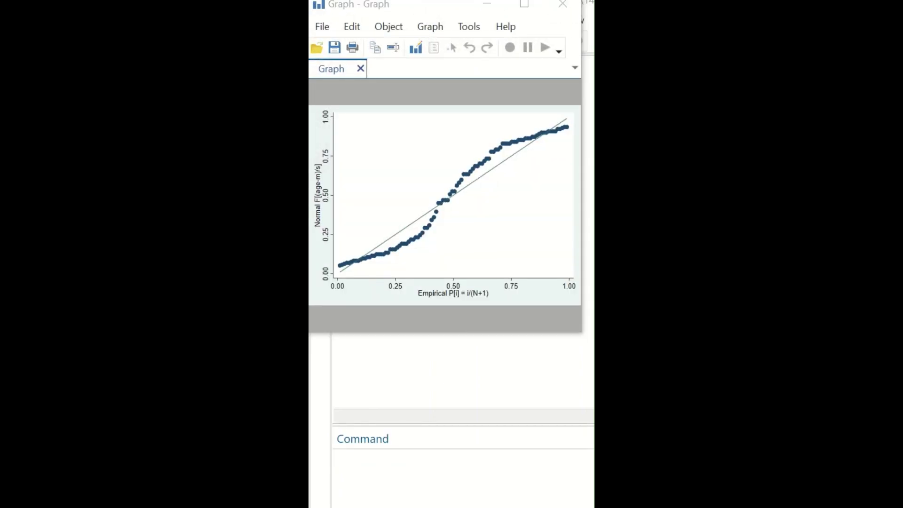